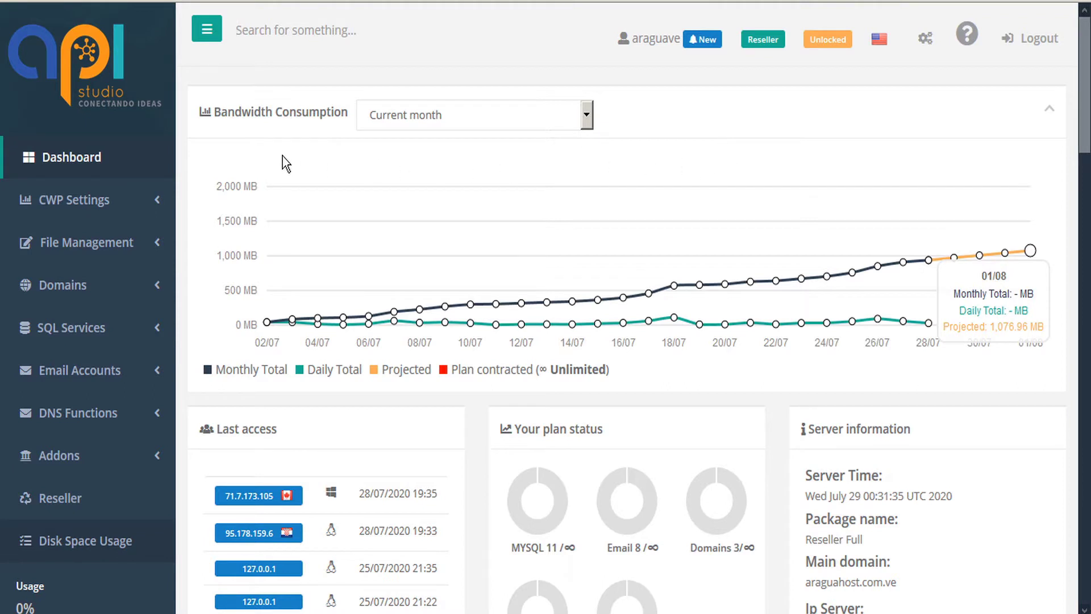
# - Open the Mod Security configuration from the CWP Settings section
pyautogui.click(161, 204)
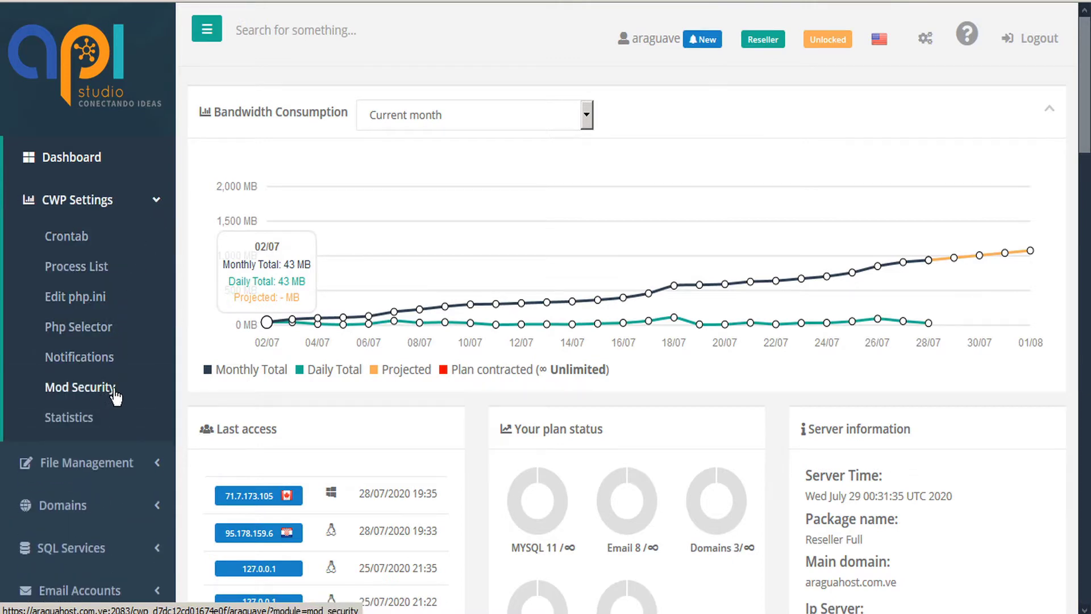
pyautogui.scroll(-1, 507, 265)
pyautogui.scroll(-10, 507, 265)
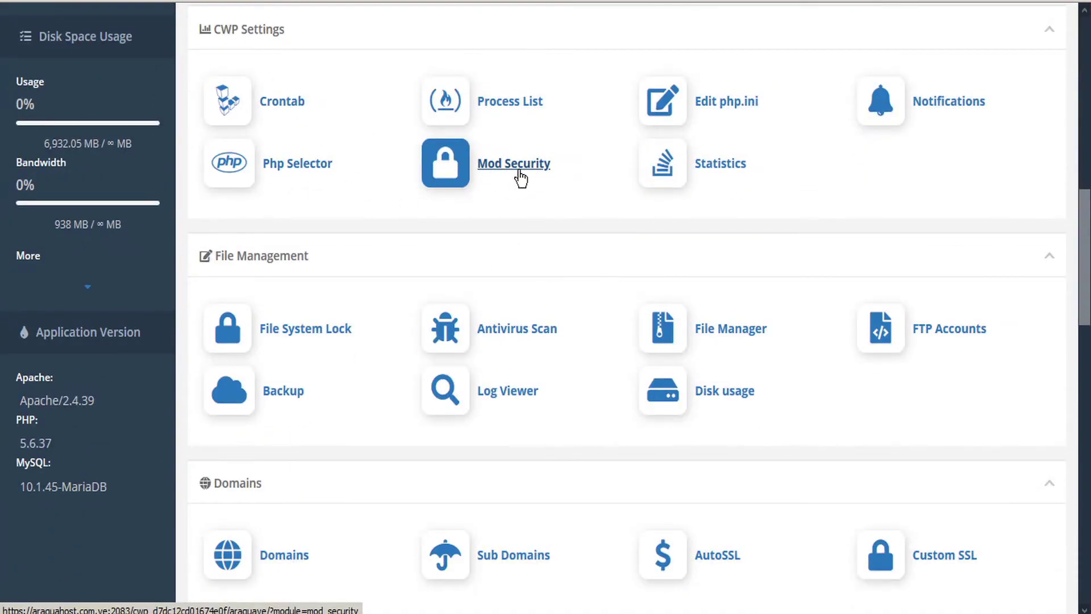
pyautogui.click(521, 172)
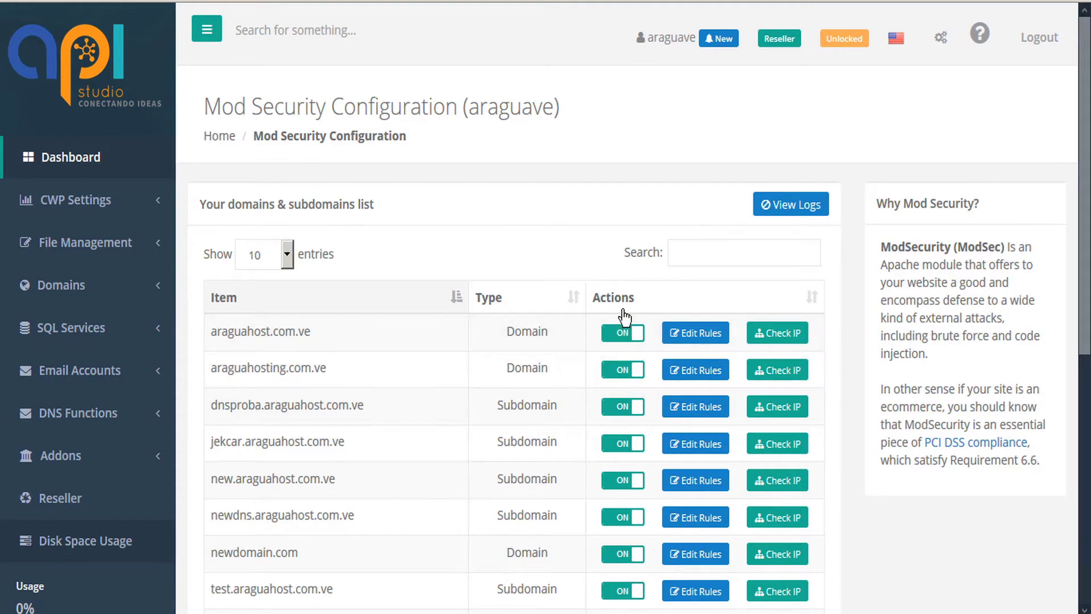
# - Toggle Mod Security off and back on for the domain araguahost.com.ve
pyautogui.scroll(-3, 623, 329)
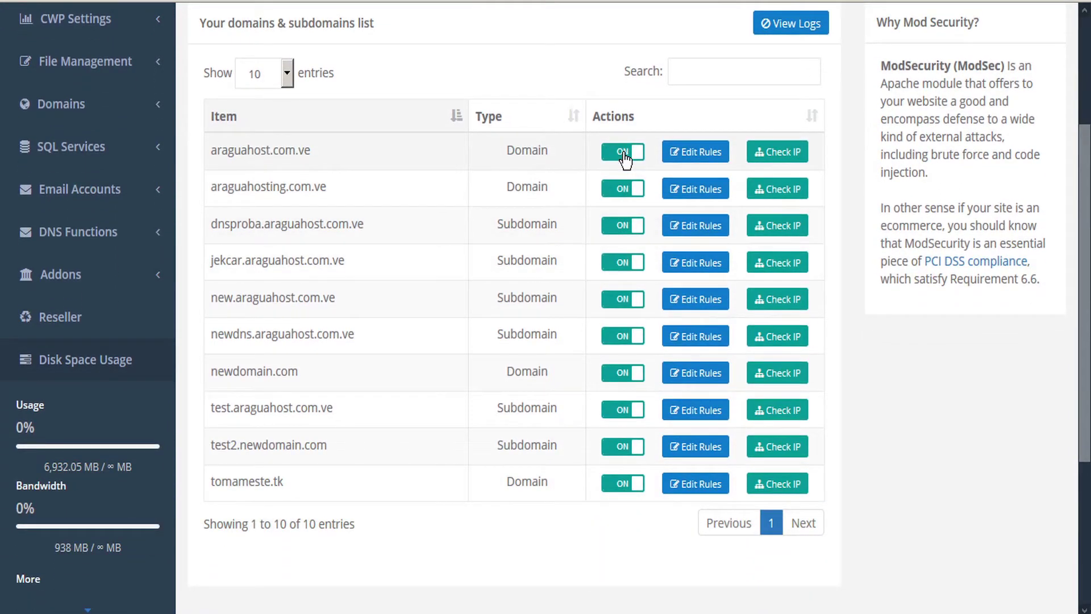
pyautogui.click(623, 152)
pyautogui.click(624, 153)
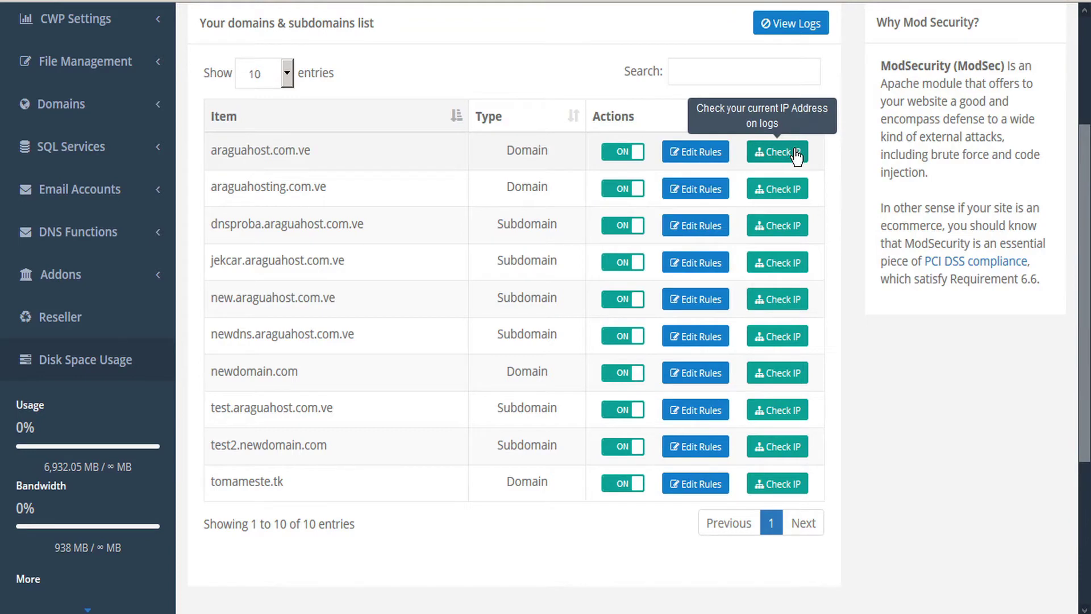
pyautogui.scroll(3, 796, 154)
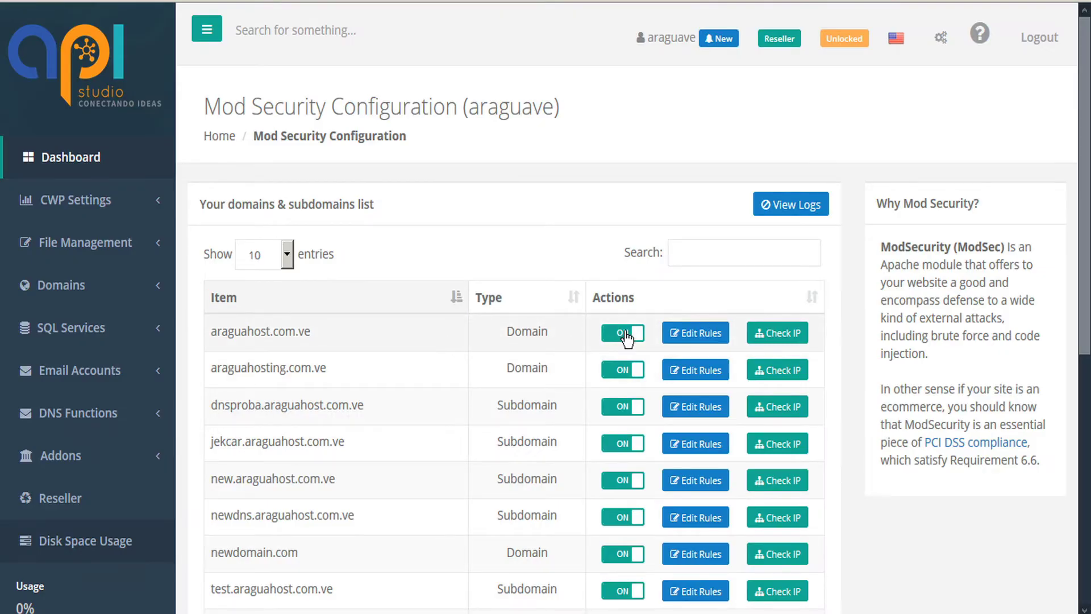
pyautogui.click(627, 337)
pyautogui.click(616, 336)
# - Open the Mod Security logs for araguahost.com.ve and examine the date, process and client IP of the newest entry
pyautogui.click(795, 210)
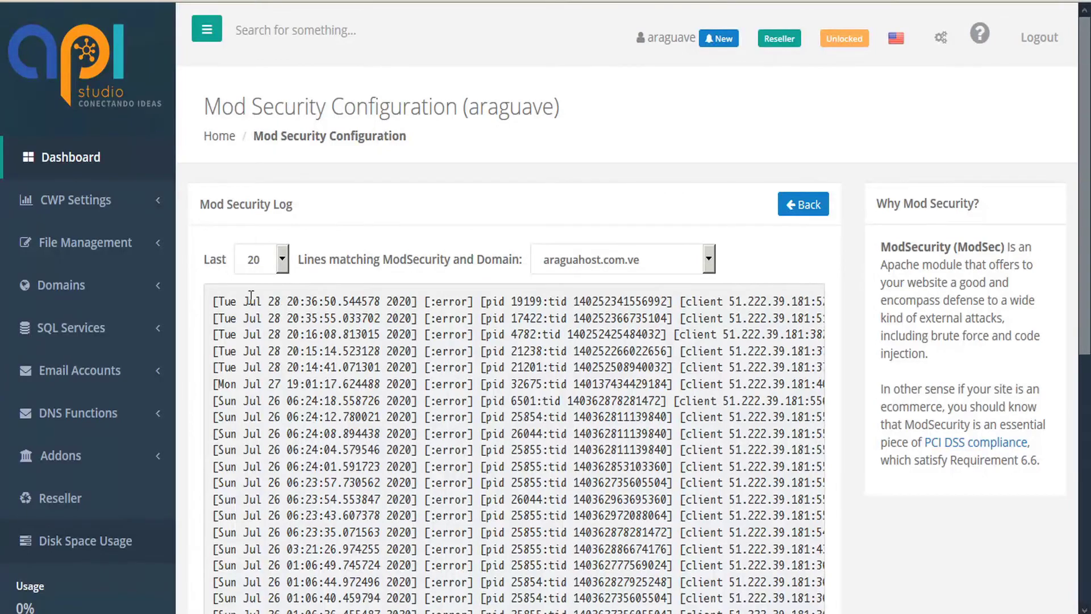
pyautogui.scroll(-5, 321, 335)
pyautogui.scroll(5, 321, 341)
pyautogui.moveTo(263, 302); pyautogui.dragTo(353, 300)
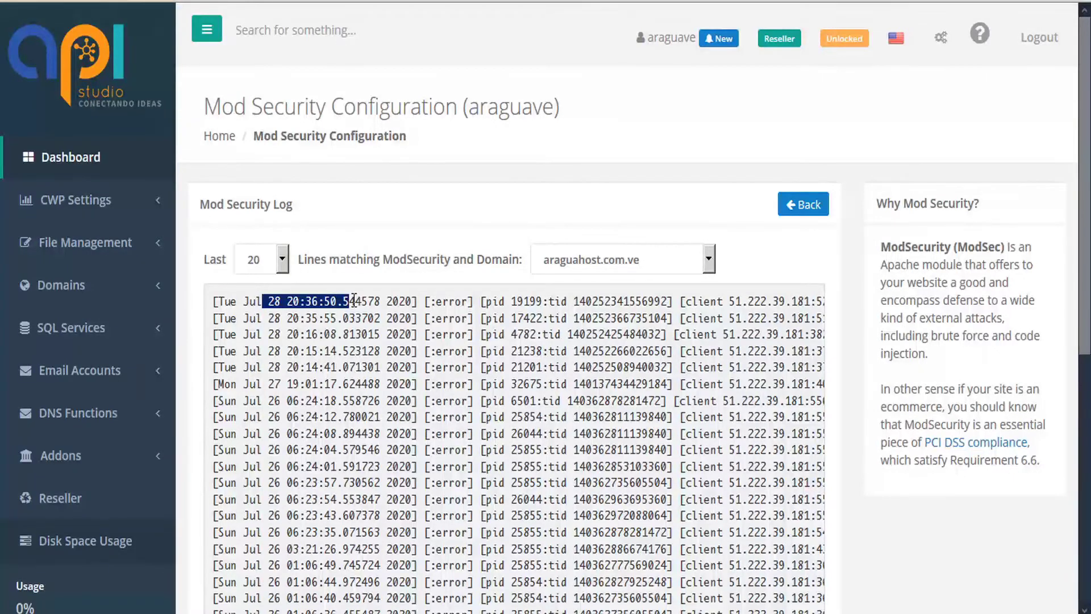
pyautogui.click(354, 299)
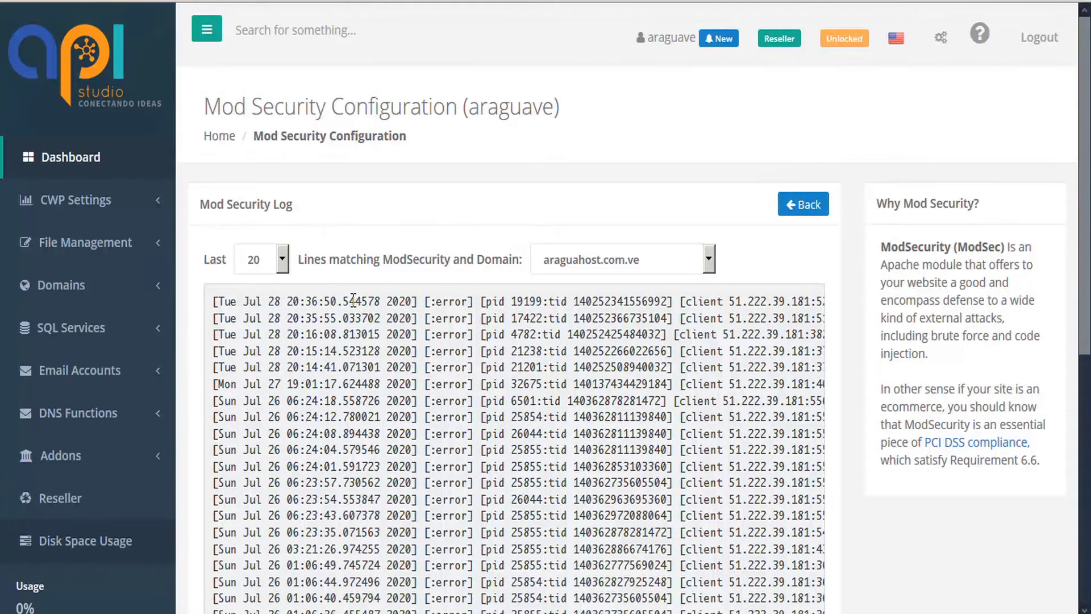
pyautogui.scroll(-2, 358, 301)
pyautogui.scroll(2, 387, 319)
pyautogui.moveTo(387, 301); pyautogui.dragTo(778, 303)
pyautogui.scroll(-2, 390, 312)
pyautogui.scroll(2, 390, 313)
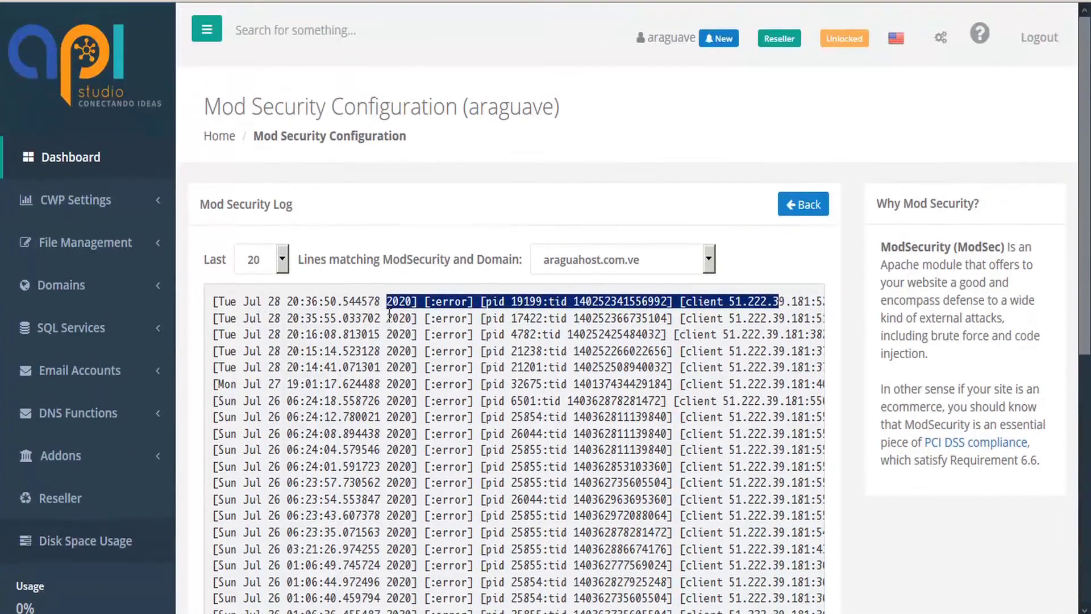
# - Search the log page for "id" and copy rule ID 211540 from the first log entry
pyautogui.hotkey('ctrl', 'f')
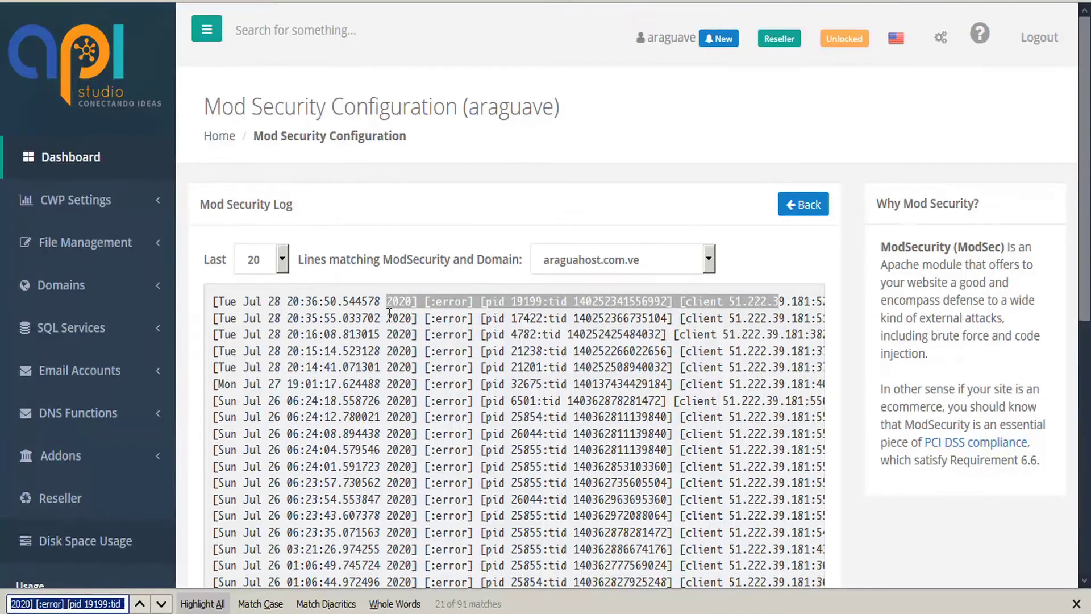
pyautogui.press('BackSpace')
pyautogui.write('id')
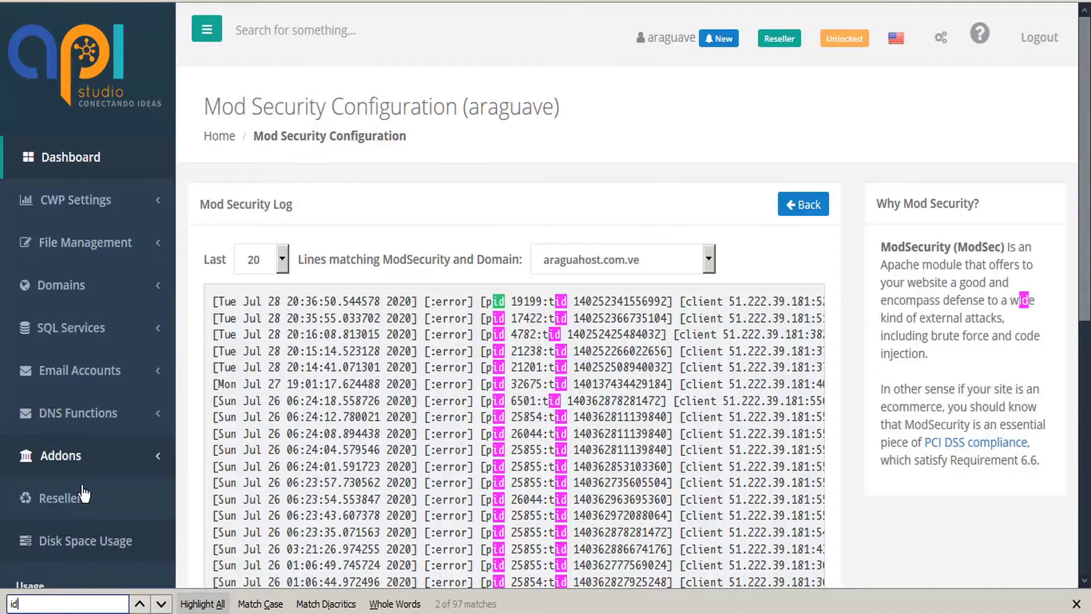
pyautogui.hscroll(5, 504, 317)
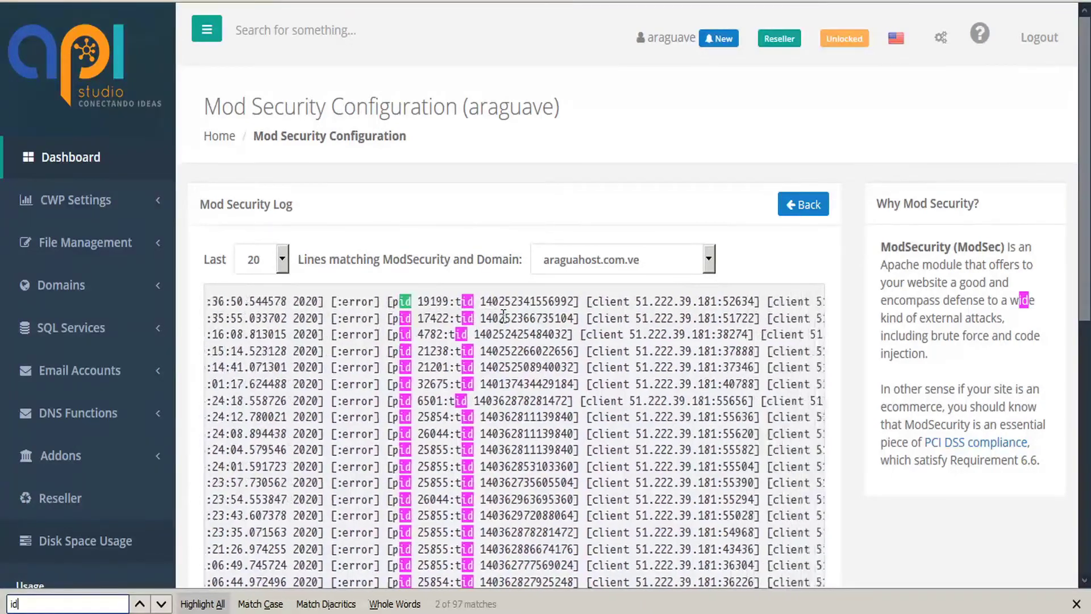
pyautogui.hscroll(10, 503, 316)
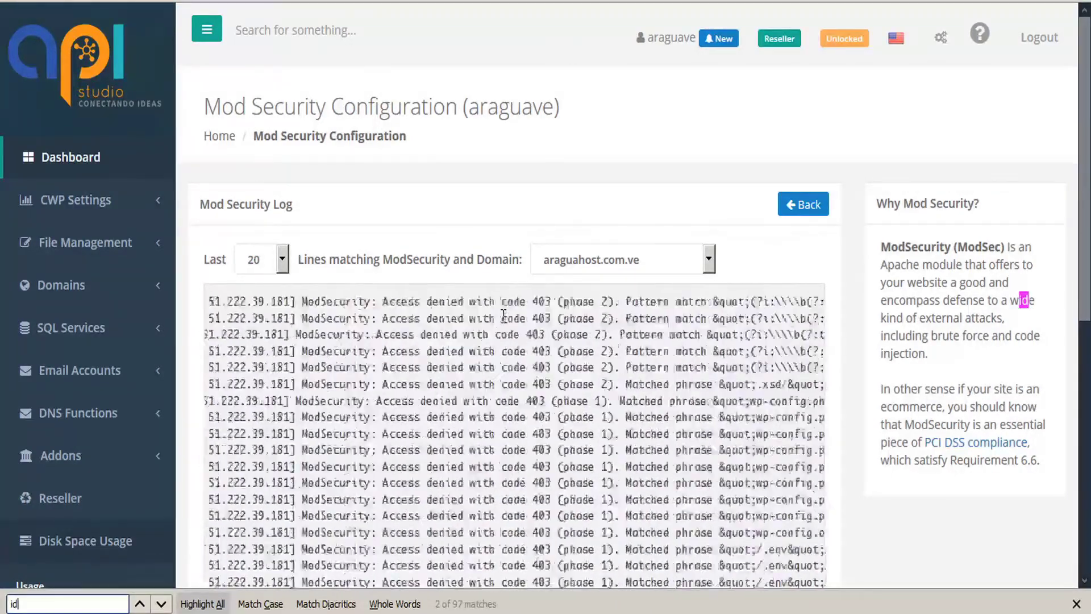
pyautogui.hscroll(10, 503, 316)
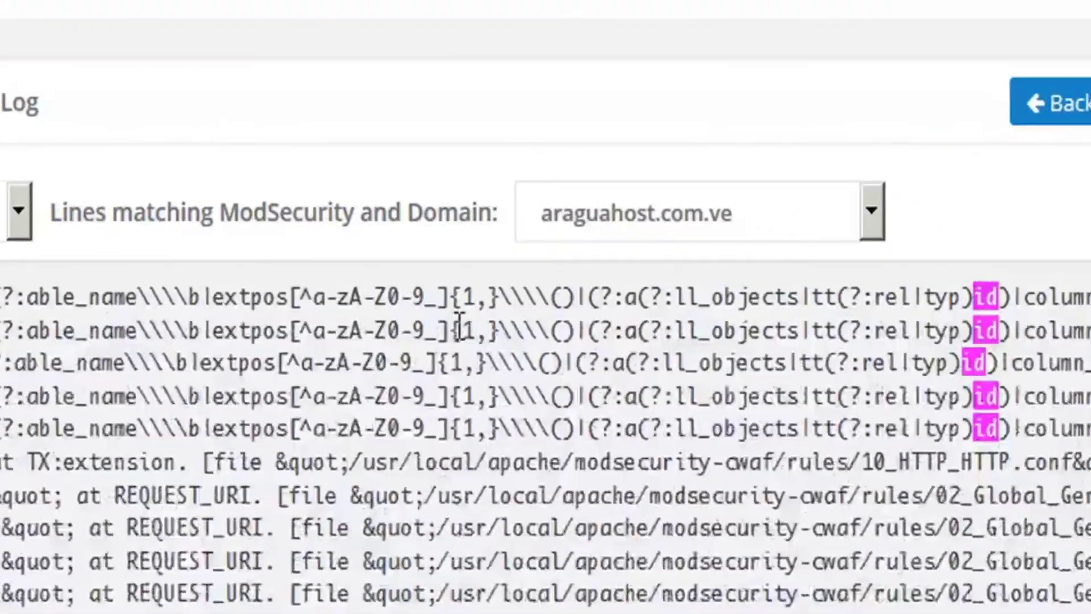
pyautogui.hscroll(10, 459, 325)
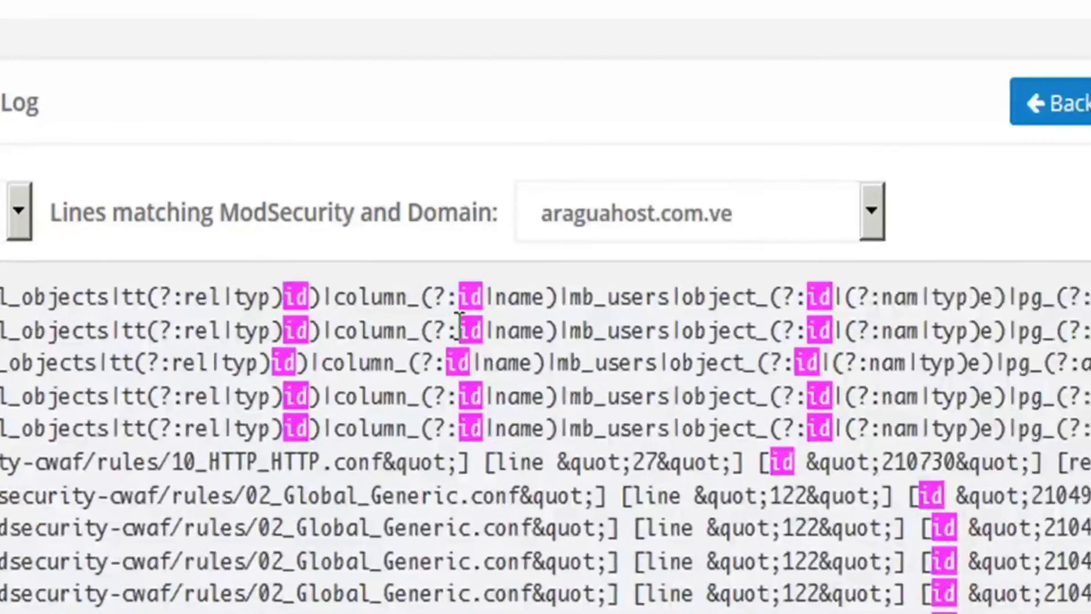
pyautogui.hscroll(10, 459, 321)
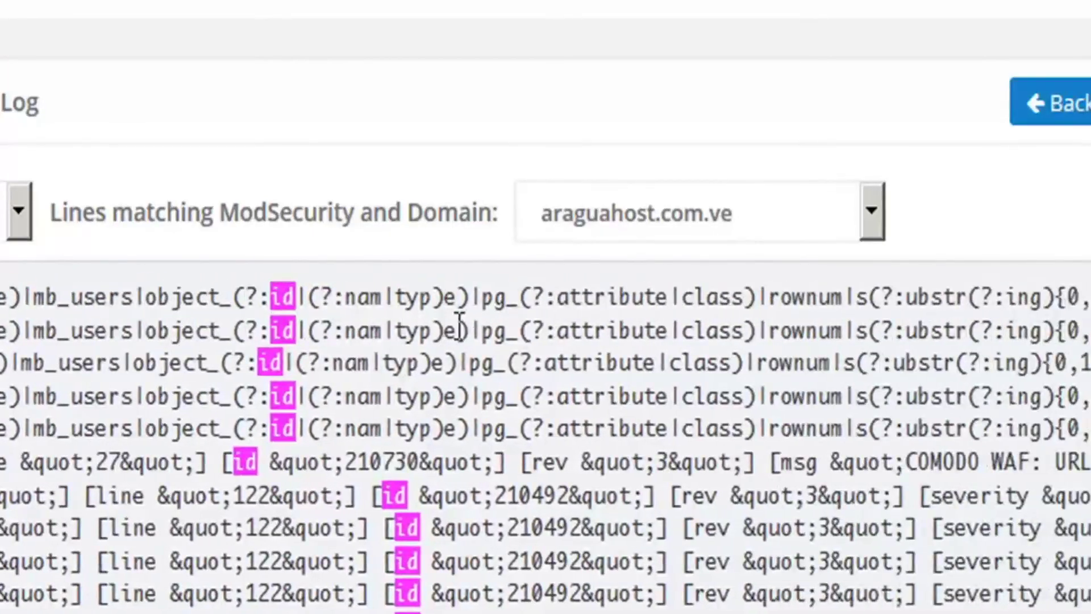
pyautogui.hscroll(10, 459, 327)
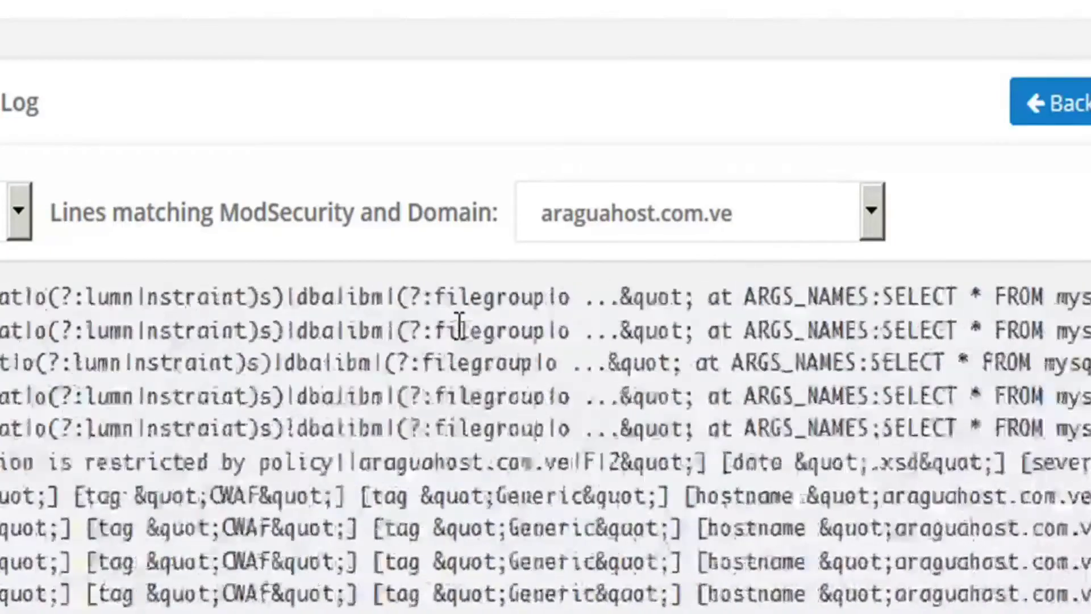
pyautogui.hscroll(8, 459, 325)
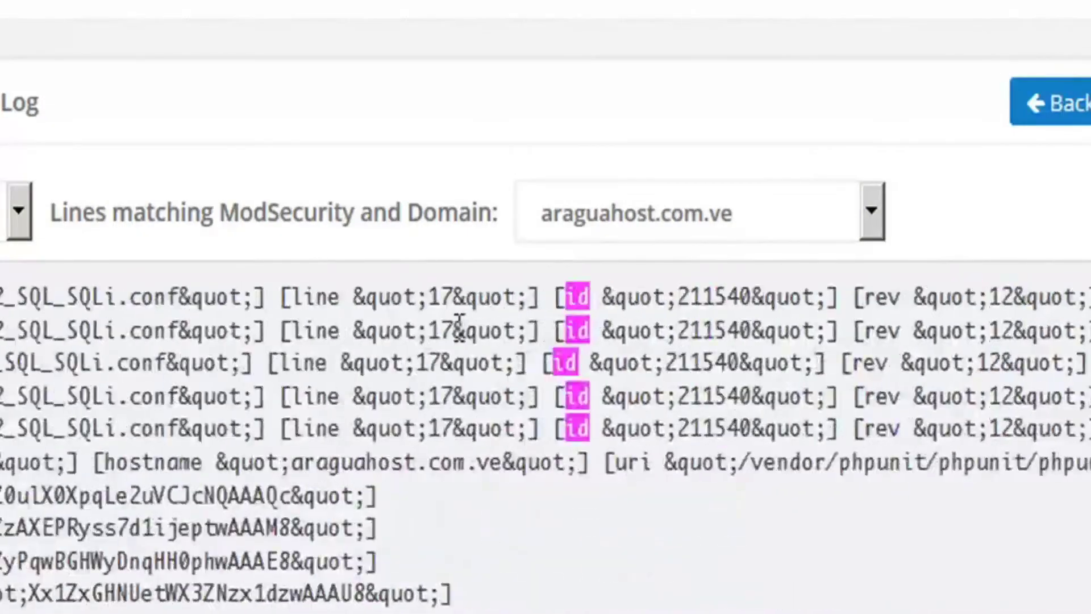
pyautogui.hscroll(3, 459, 321)
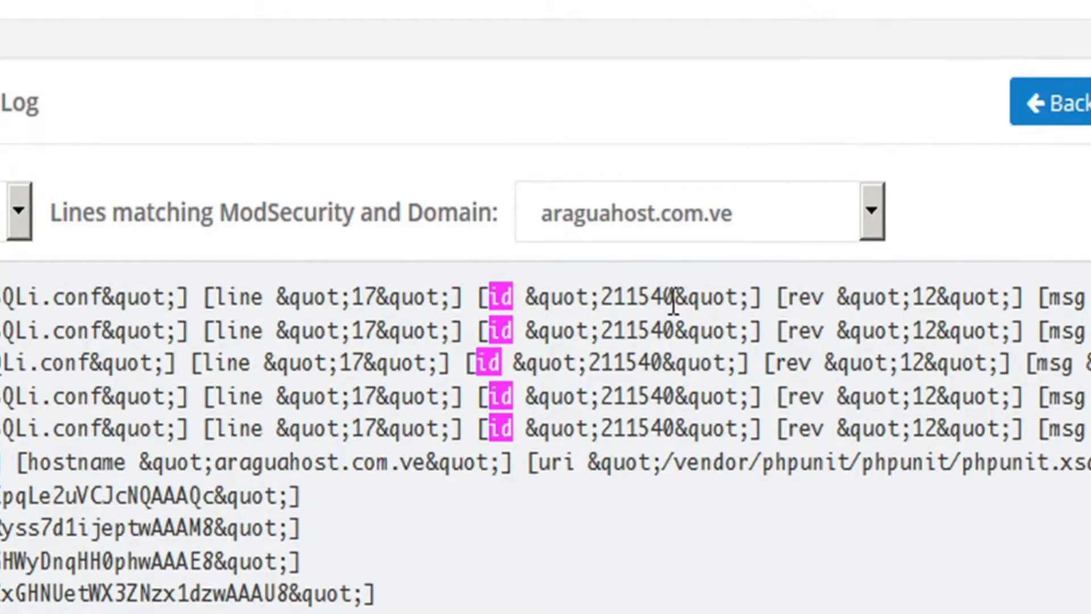
pyautogui.moveTo(676, 295); pyautogui.dragTo(604, 302)
pyautogui.hotkey('ctrl', 'c')
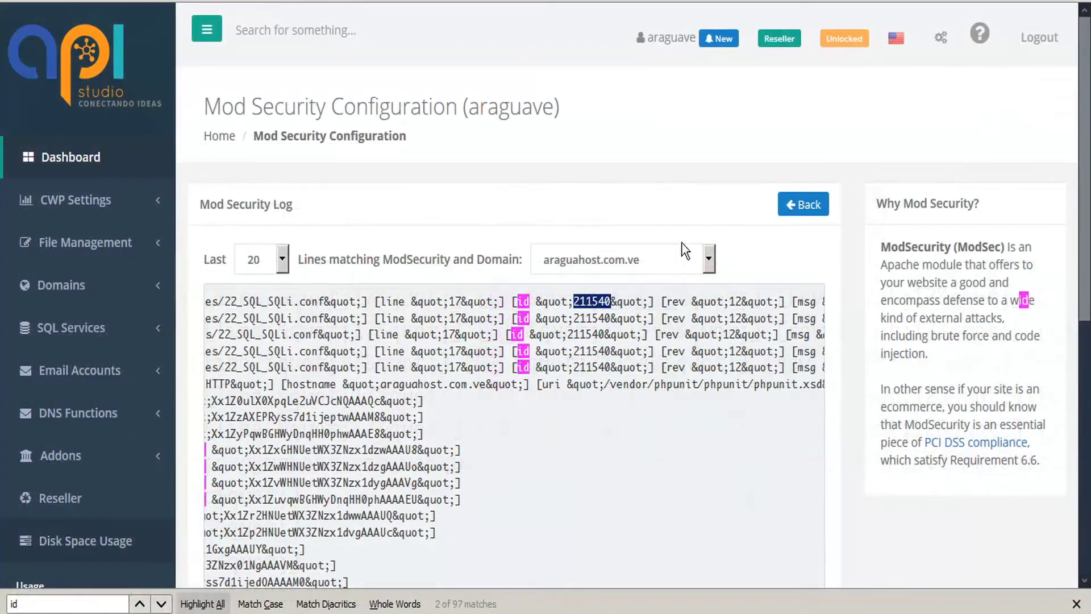
# - Add rule ID 211540 to the Mod Security rules of araguahost.com.ve
pyautogui.click(799, 210)
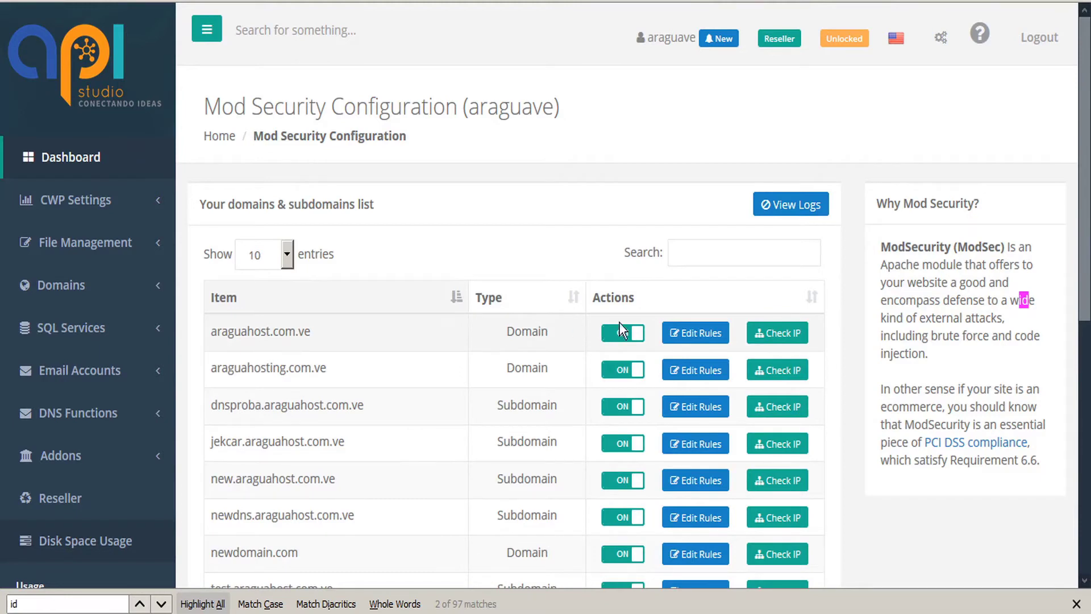
pyautogui.click(703, 335)
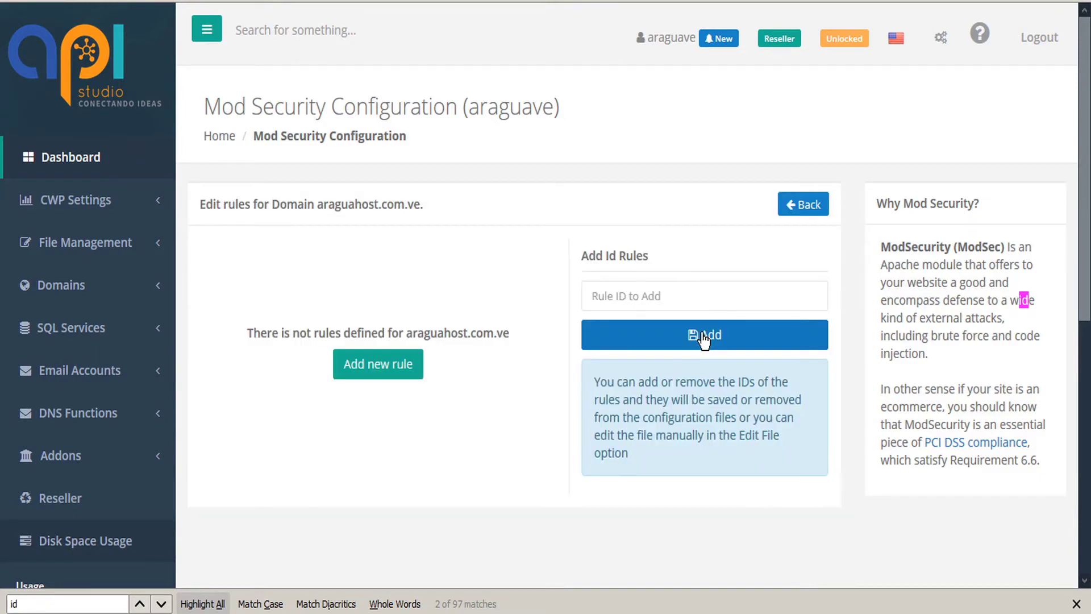
pyautogui.click(637, 296)
pyautogui.hotkey('ctrl', 'v')
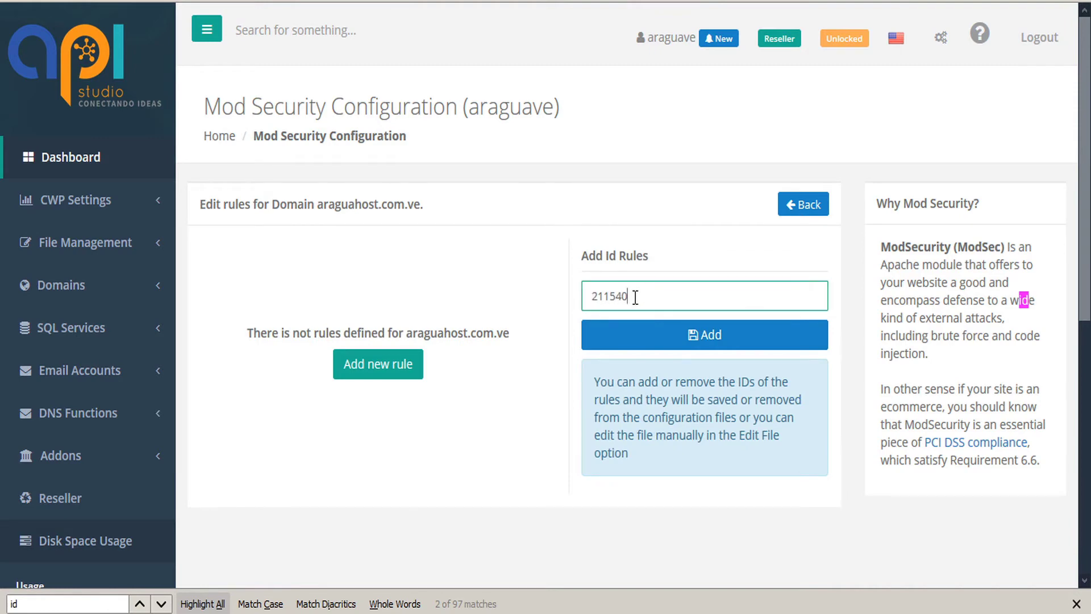
pyautogui.click(705, 336)
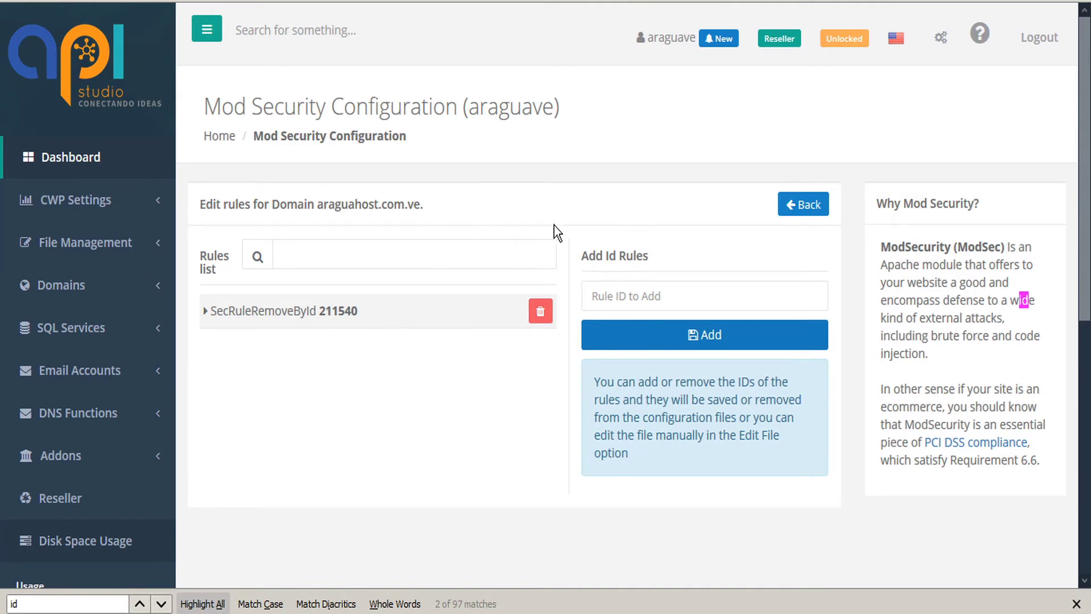
# - Delete rule 211540 from araguahost.com.ve's rules list and return to the domain list
pyautogui.click(541, 314)
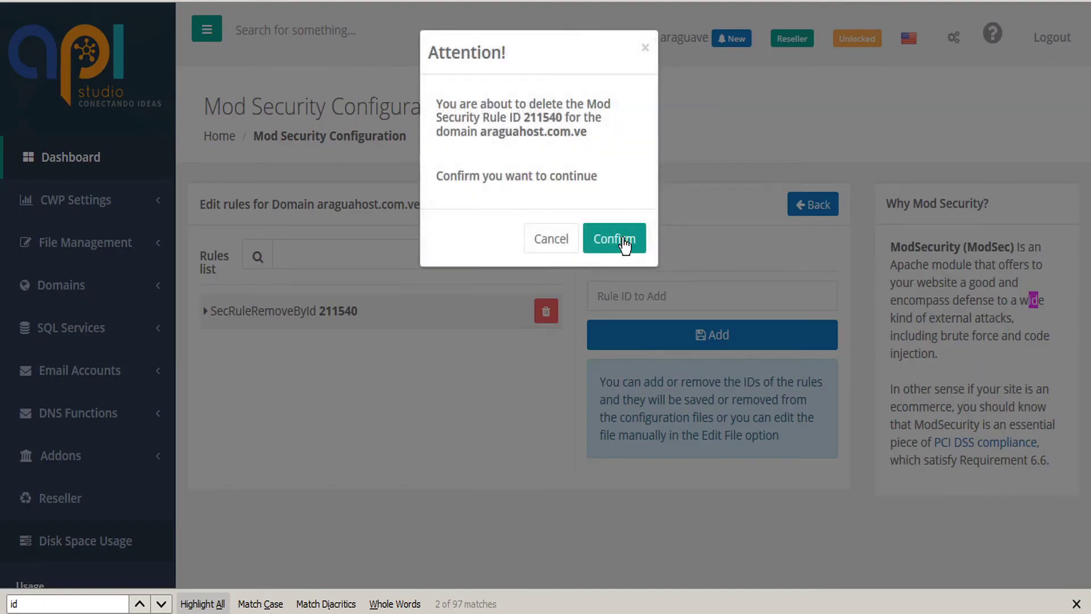
pyautogui.click(625, 244)
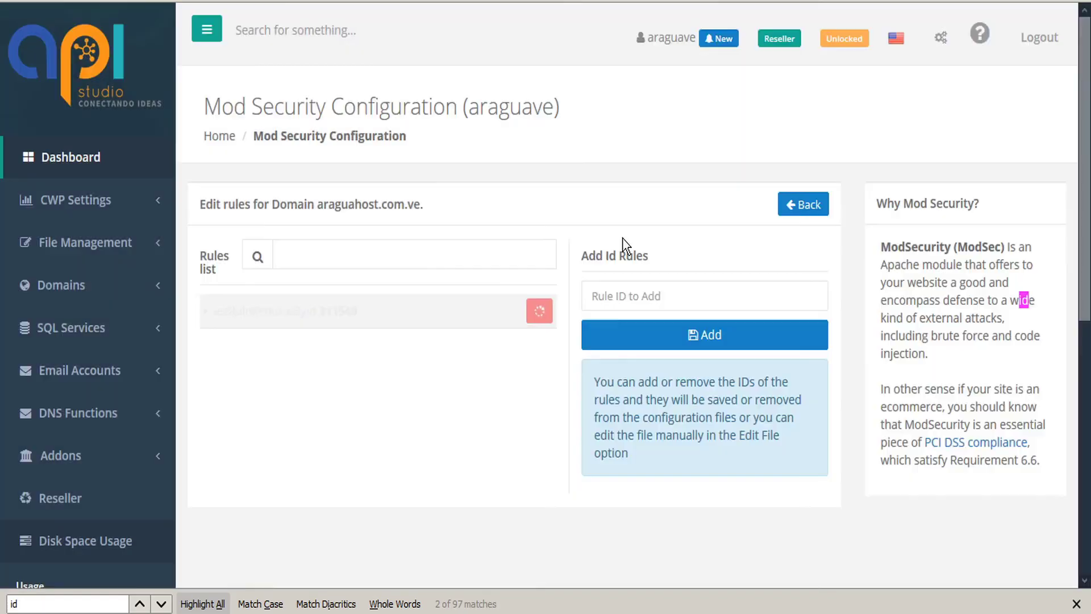
pyautogui.click(808, 208)
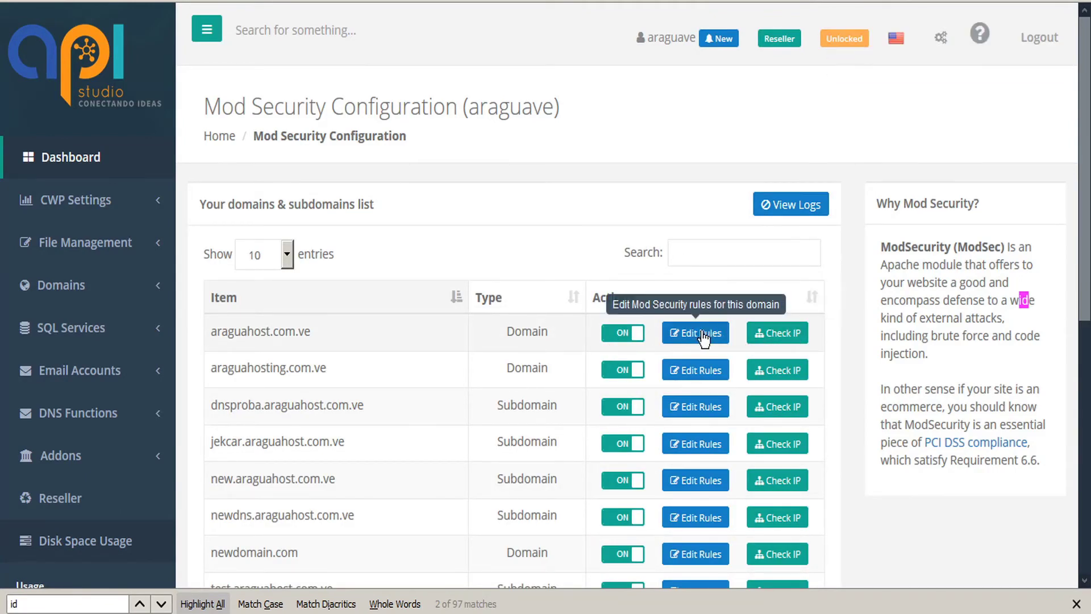
# - Check whether IP 51.222.39.181 appears in the Mod Security logs of araguahost.com.ve, and return to the domain list
pyautogui.click(781, 340)
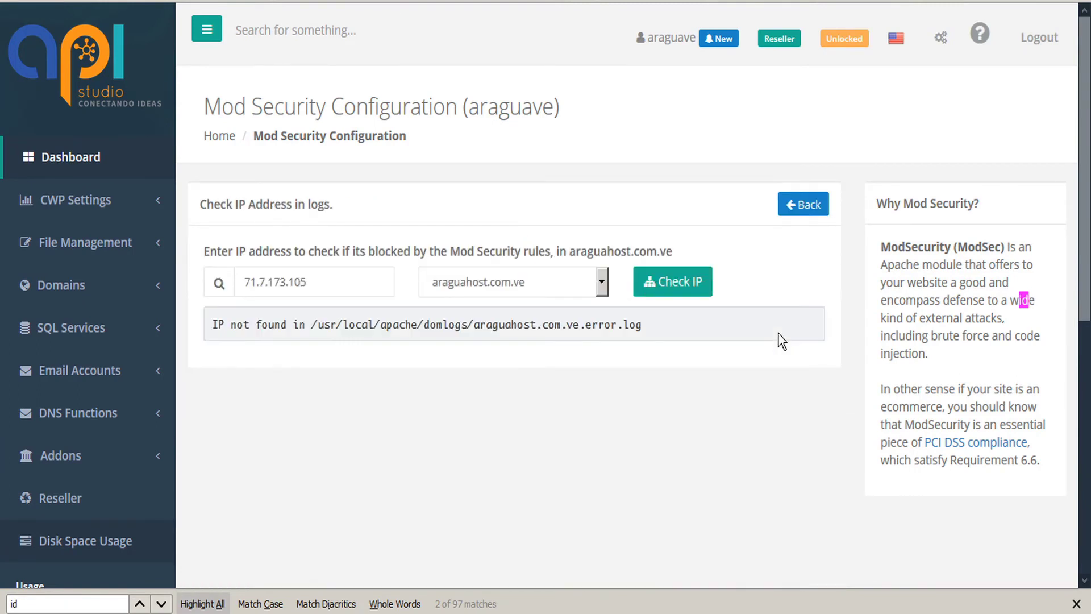
pyautogui.press('Escape')
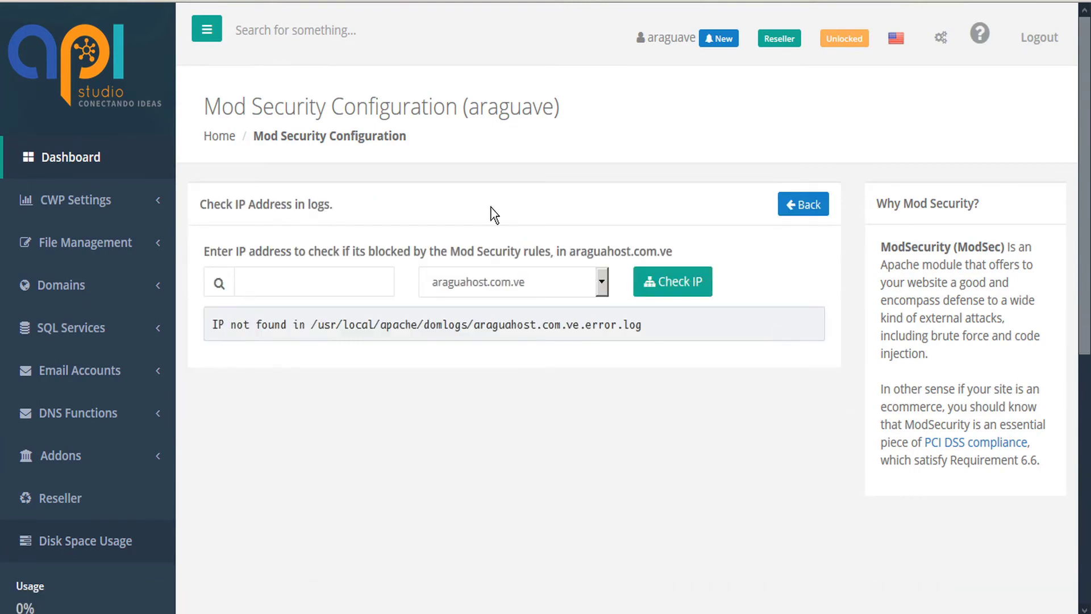
pyautogui.click(304, 282)
pyautogui.write('51.222.39.181')
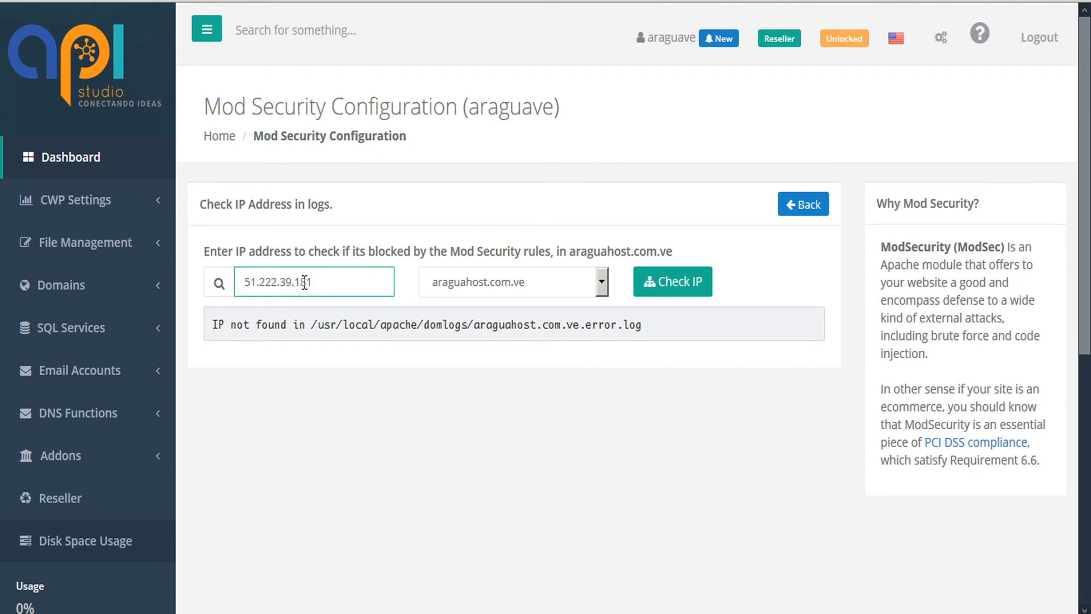
pyautogui.click(674, 287)
pyautogui.doubleClick(600, 323)
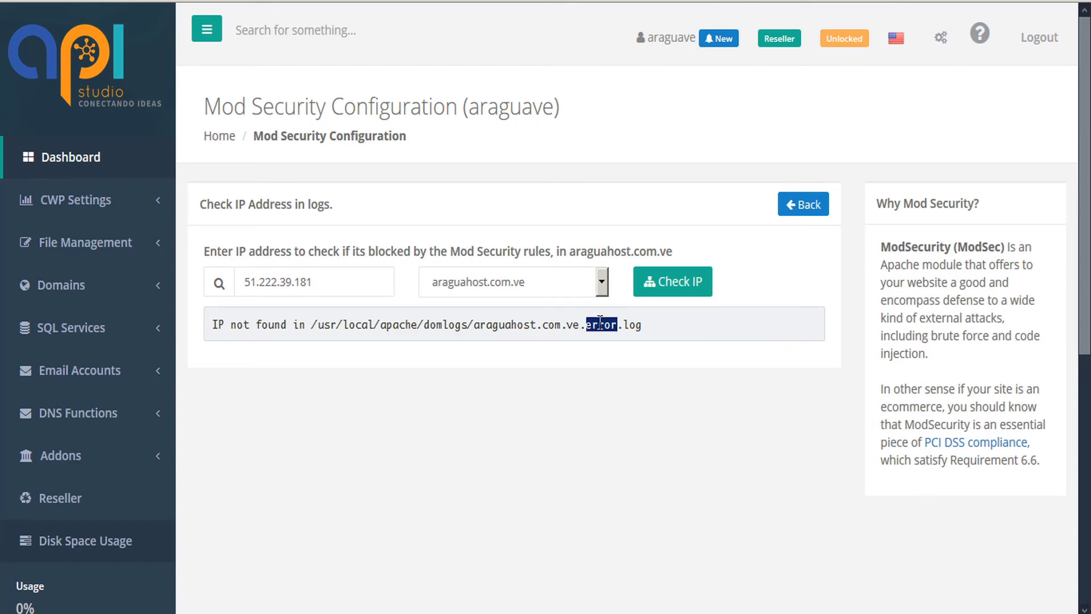
pyautogui.click(796, 205)
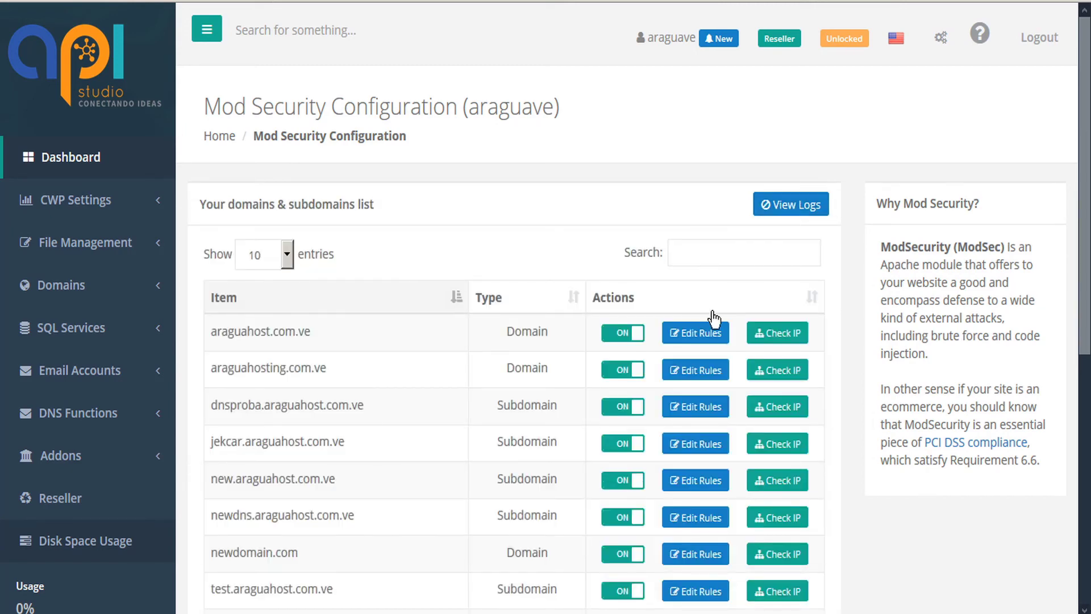
# - Review the rules editor for araguahost.com.ve and leave it without adding a rule
pyautogui.click(705, 335)
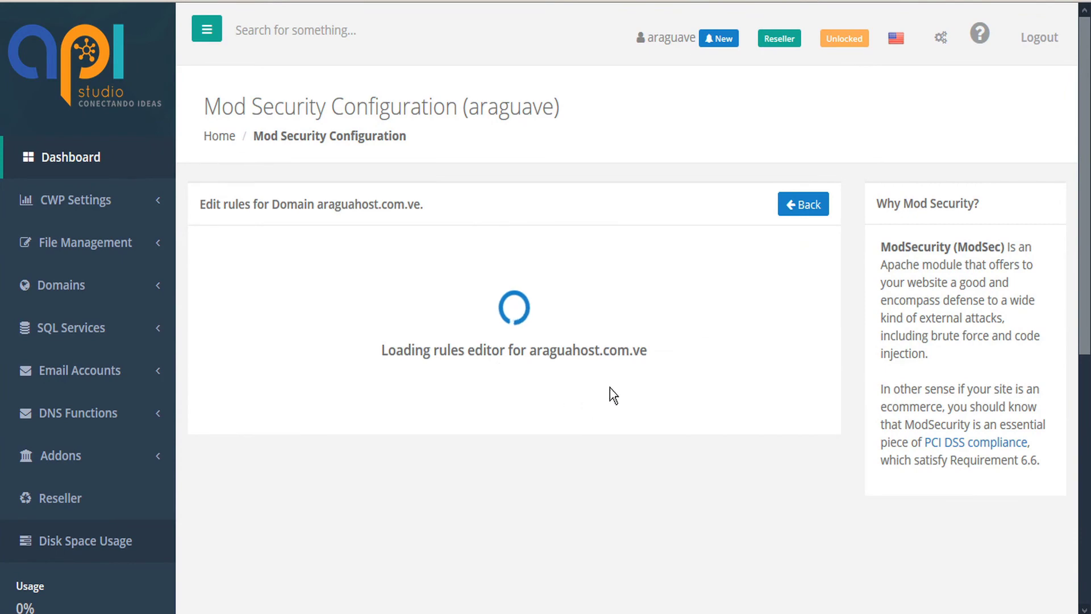
pyautogui.click(658, 295)
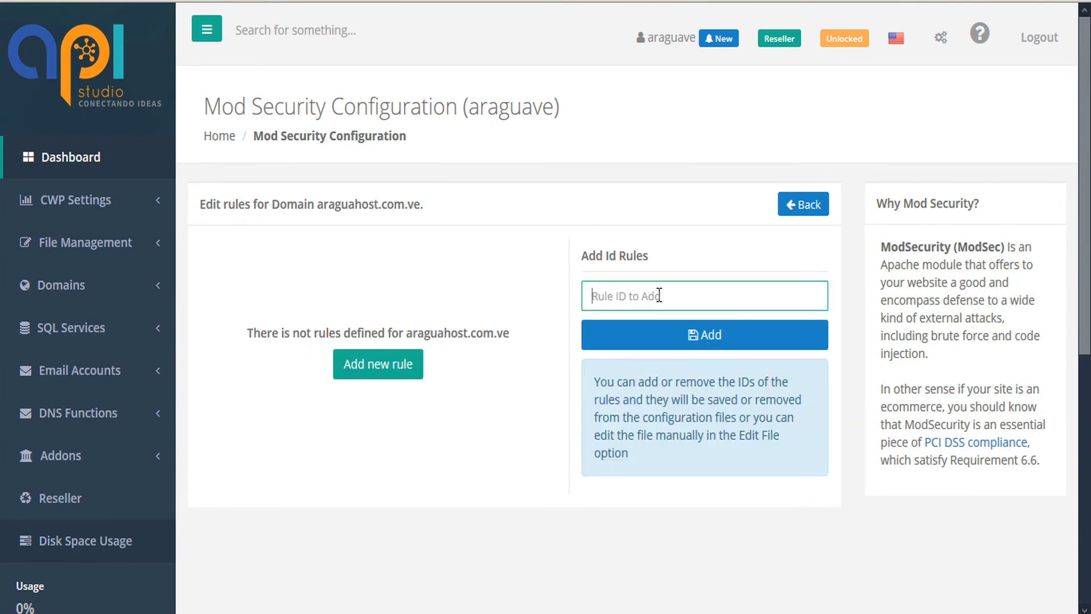
pyautogui.click(807, 207)
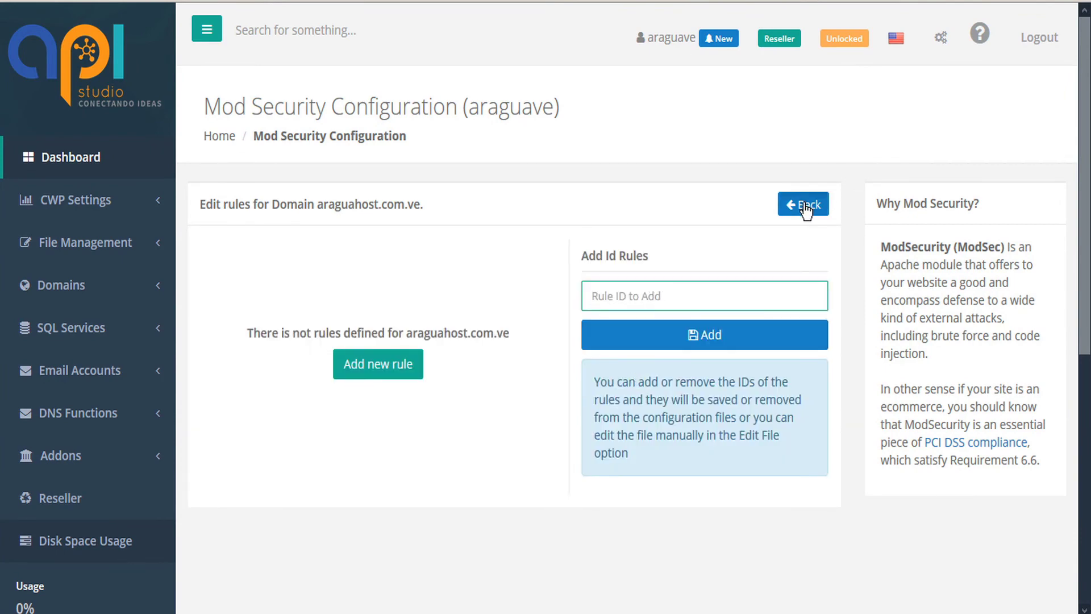